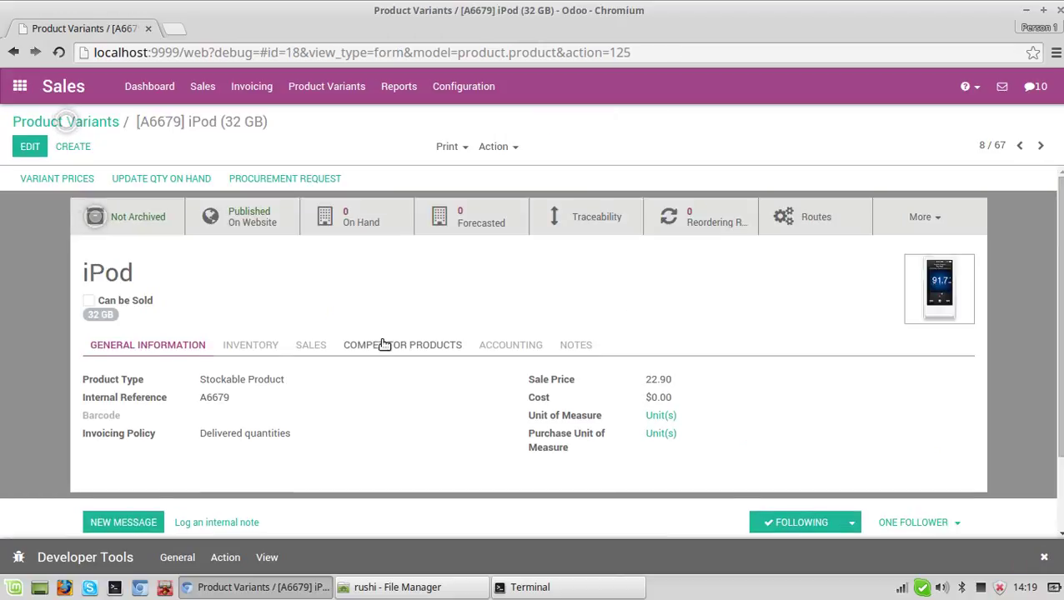
Step: Add the 16 GB iPod (A6678) as a competitor product of the 32 GB iPod variant and save the record
click(29, 148)
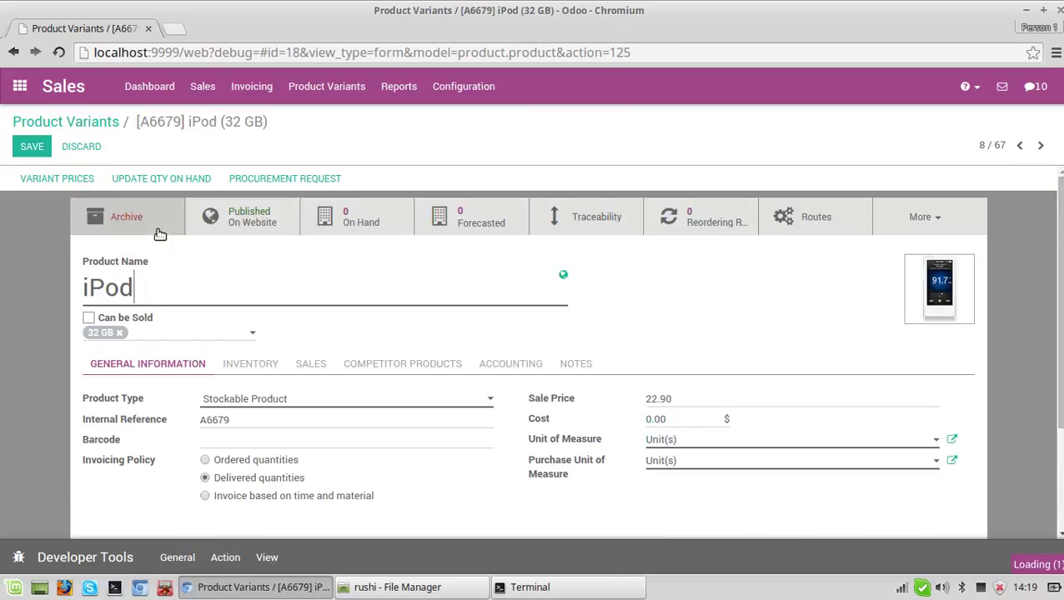
click(382, 367)
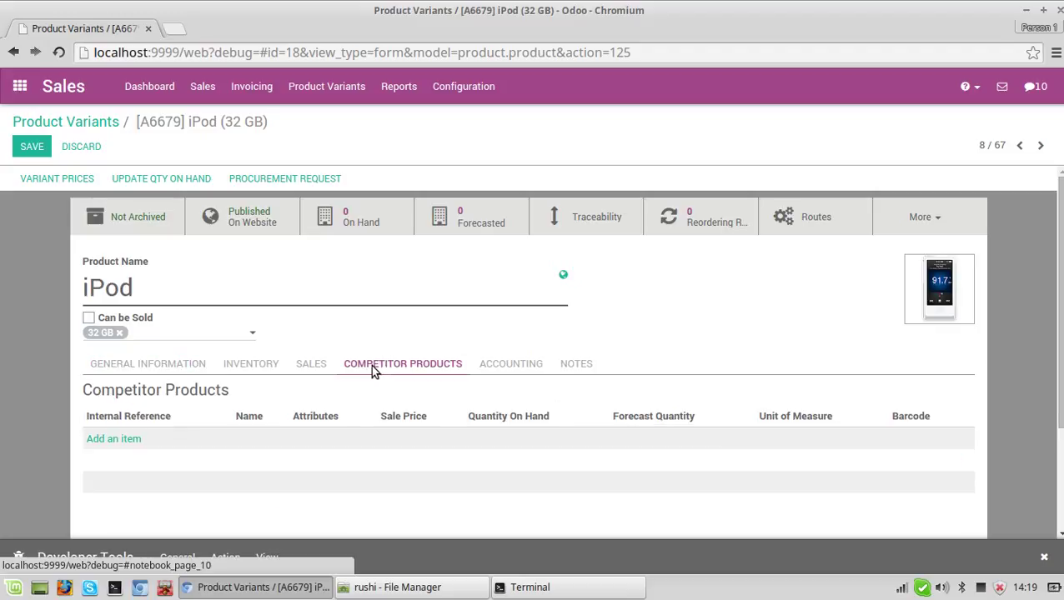
click(130, 440)
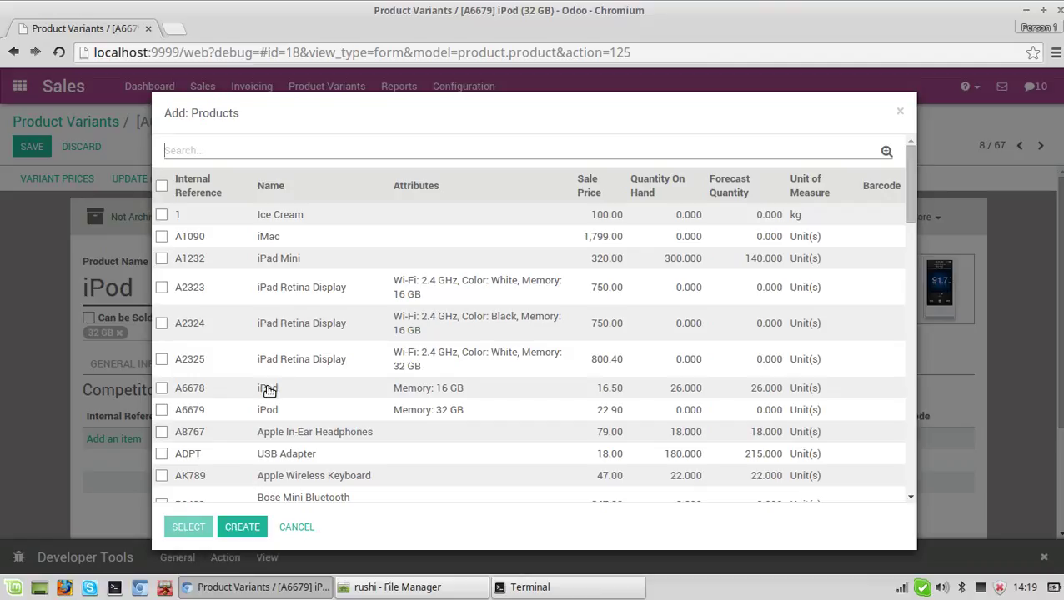
click(268, 390)
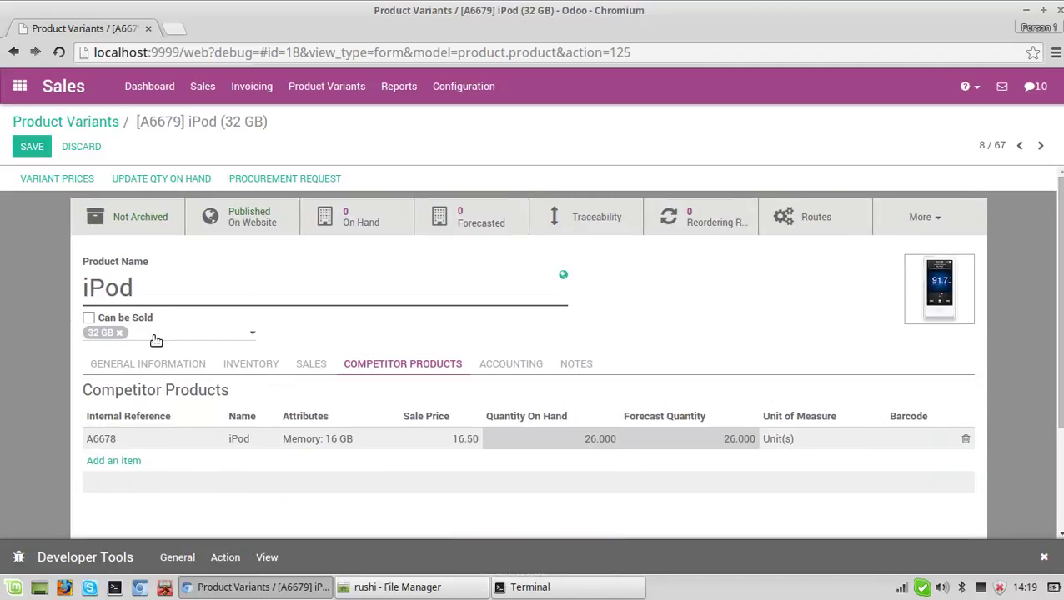
click(37, 149)
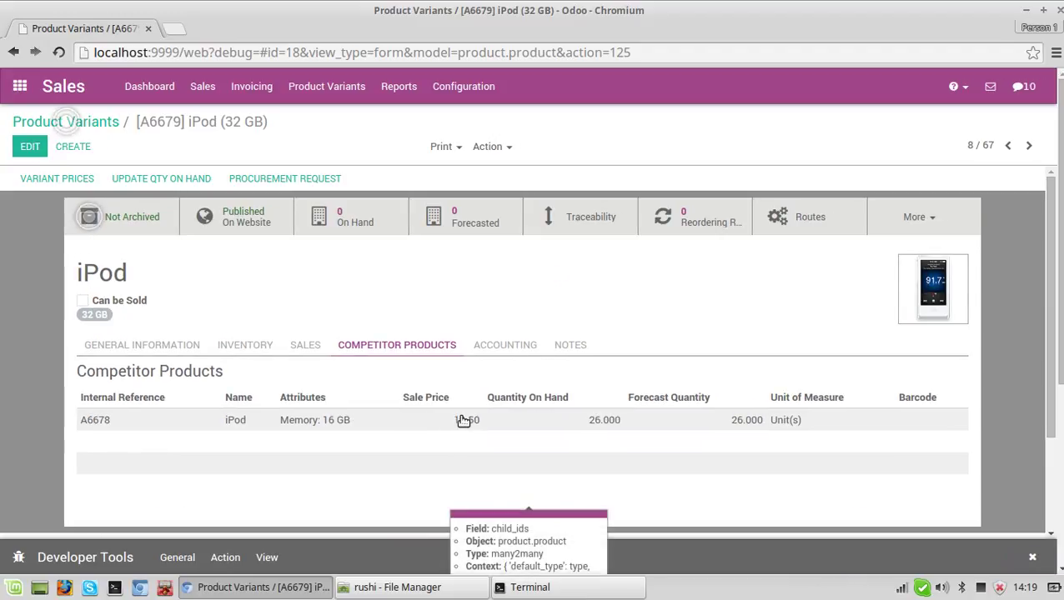
Step: Set the 32 GB iPod's sale price to 50, check its competitor product list, and save the variant
click(30, 146)
click(150, 363)
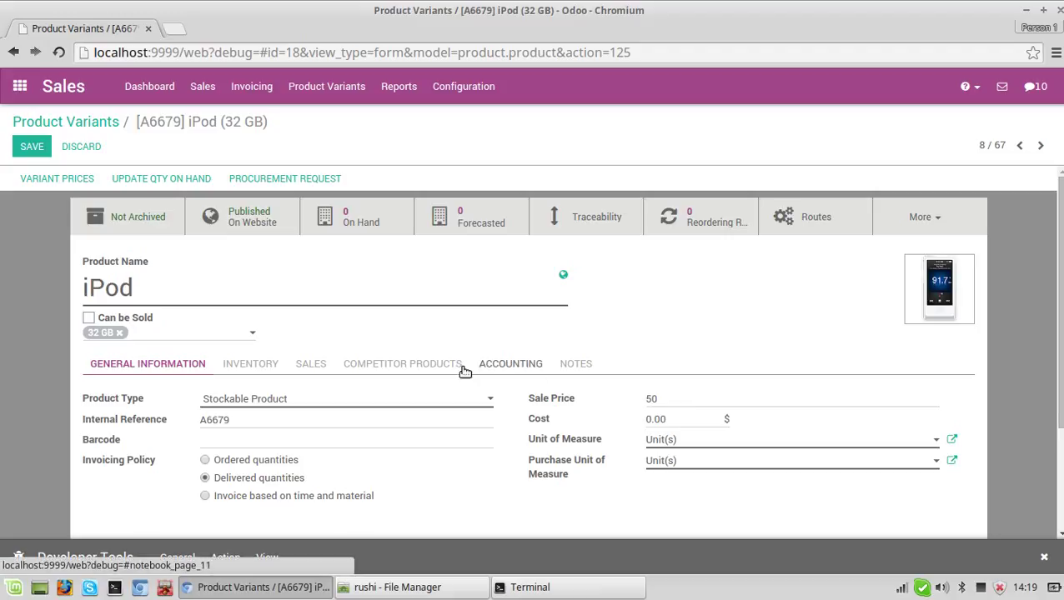
click(434, 363)
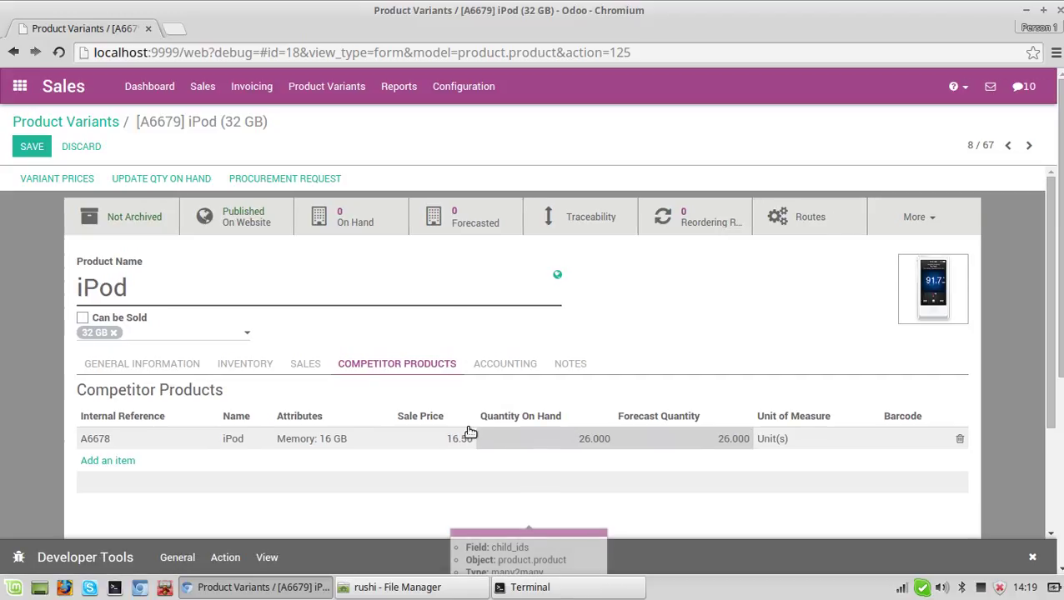
click(32, 146)
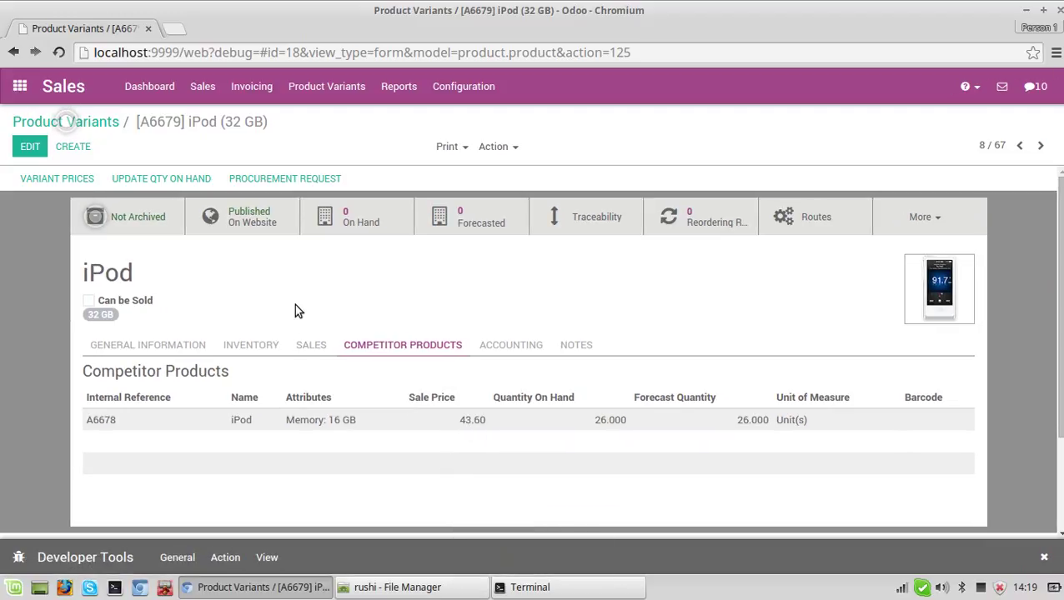
Step: Create a new quotation for the customer Agrolait
click(200, 87)
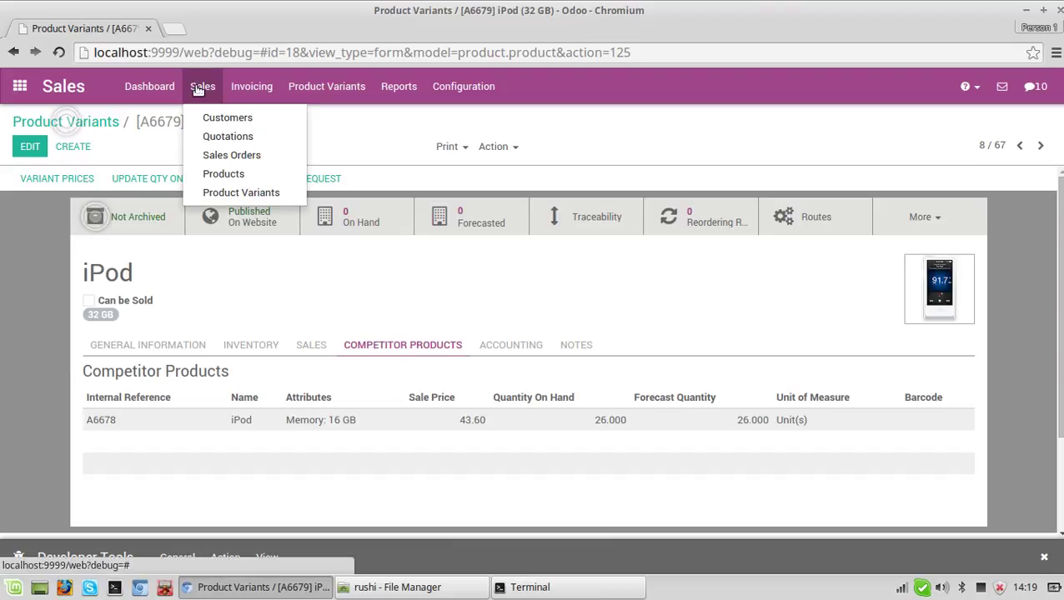
click(210, 138)
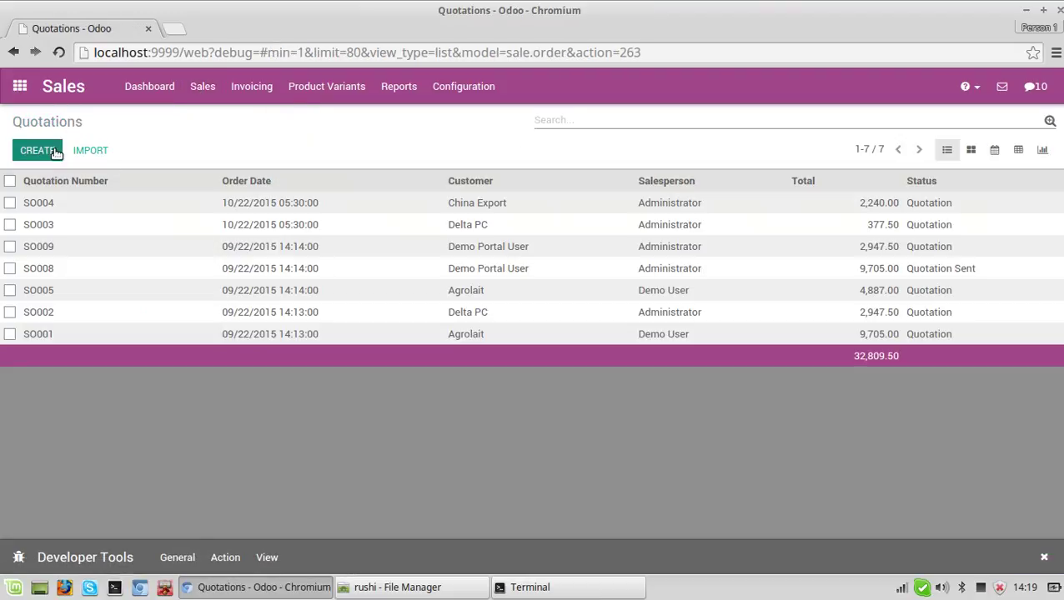
click(52, 151)
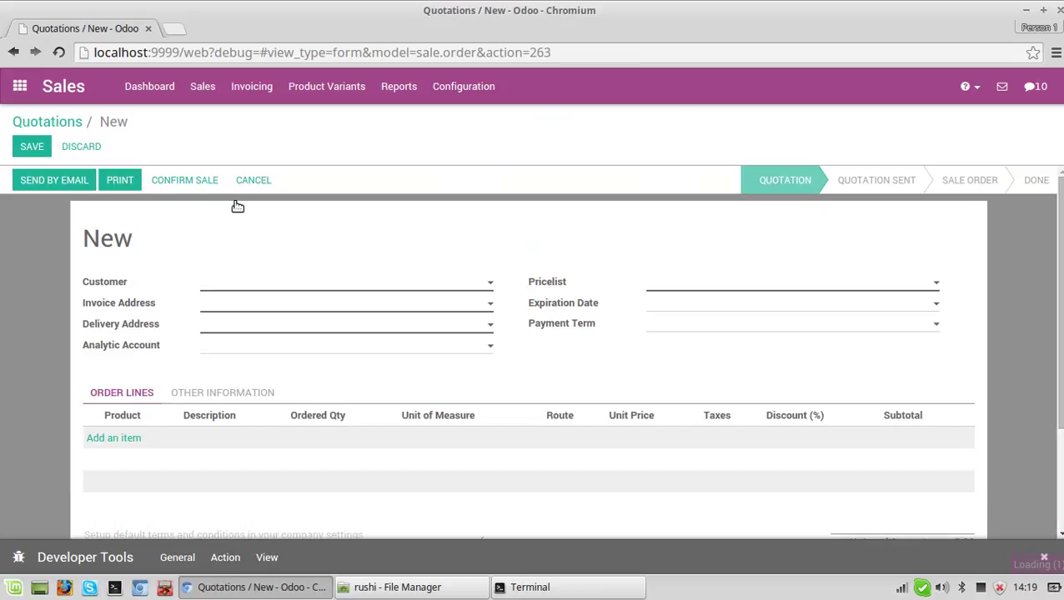
click(487, 287)
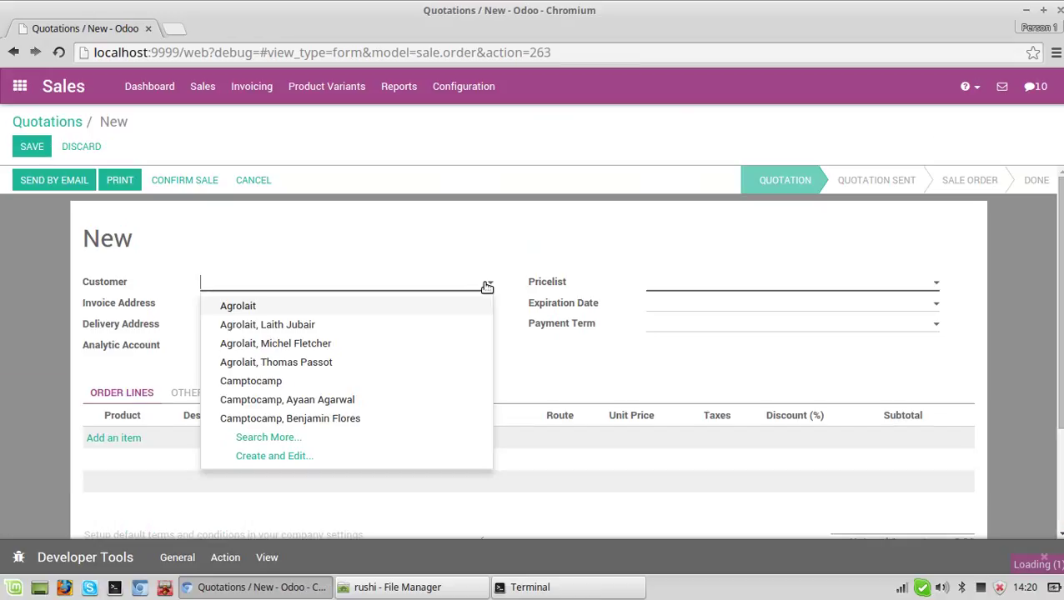
click(414, 311)
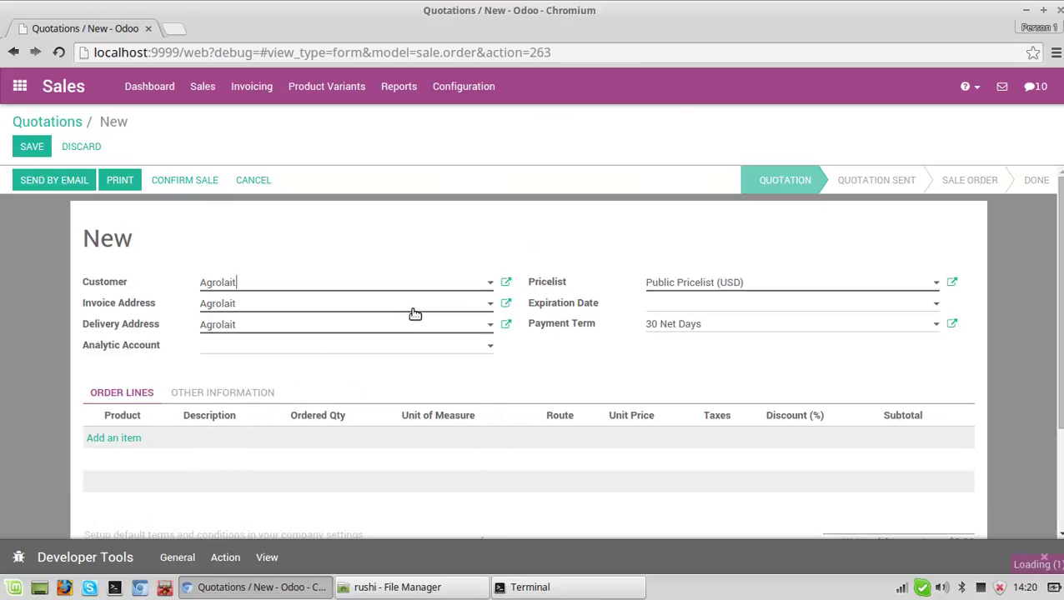
Step: Add an order line with [A6678] iPod (16 GB) as the competitor product, dismissing the stock notice
click(128, 438)
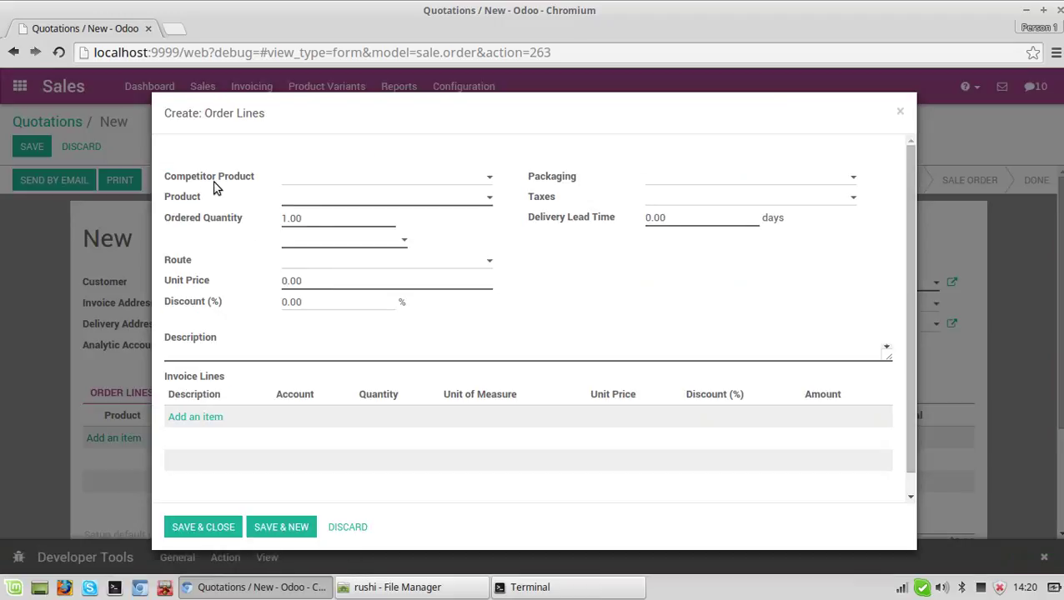
click(478, 180)
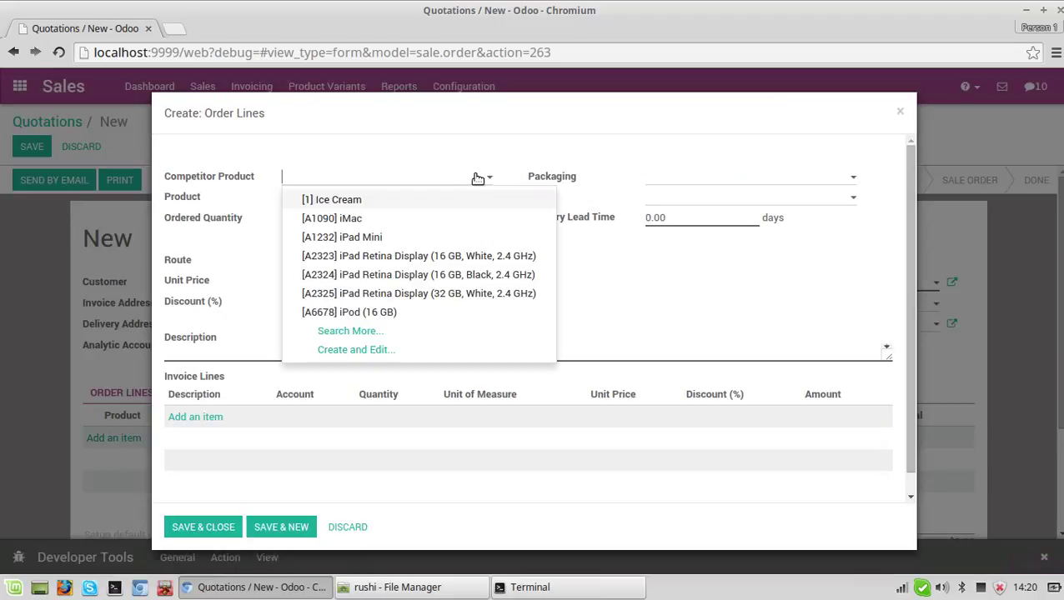
click(361, 312)
click(307, 213)
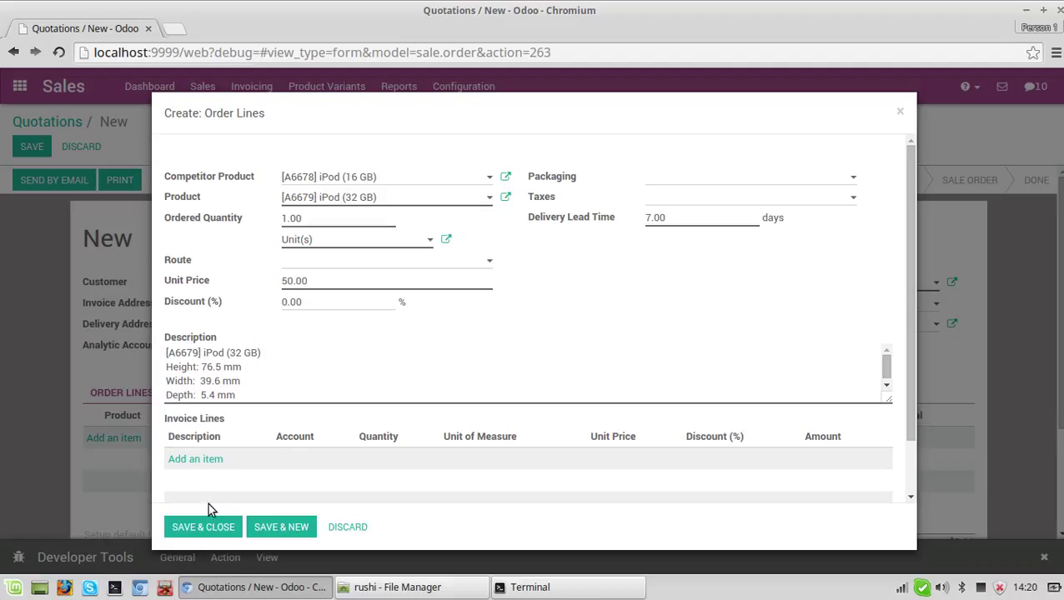
click(187, 534)
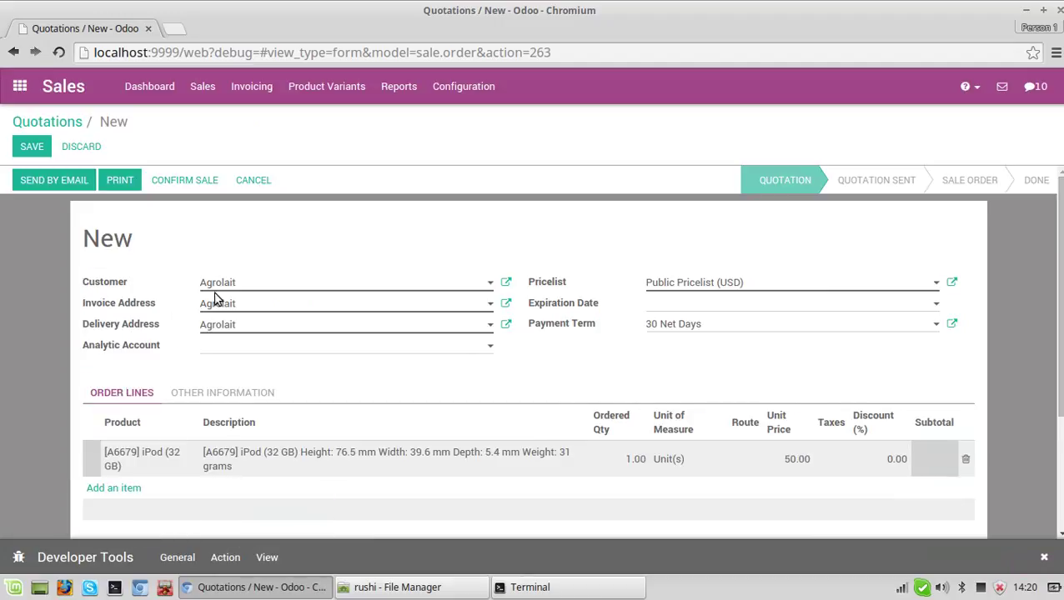
Step: Reopen the iPod order line and inspect its linked product record, then return to the quotation
click(151, 457)
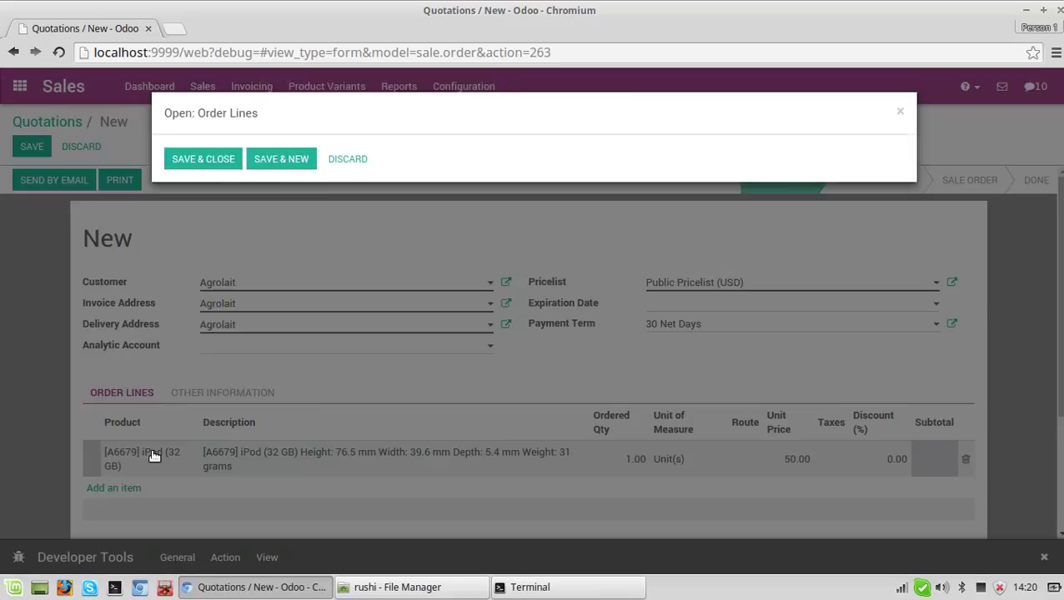
click(505, 197)
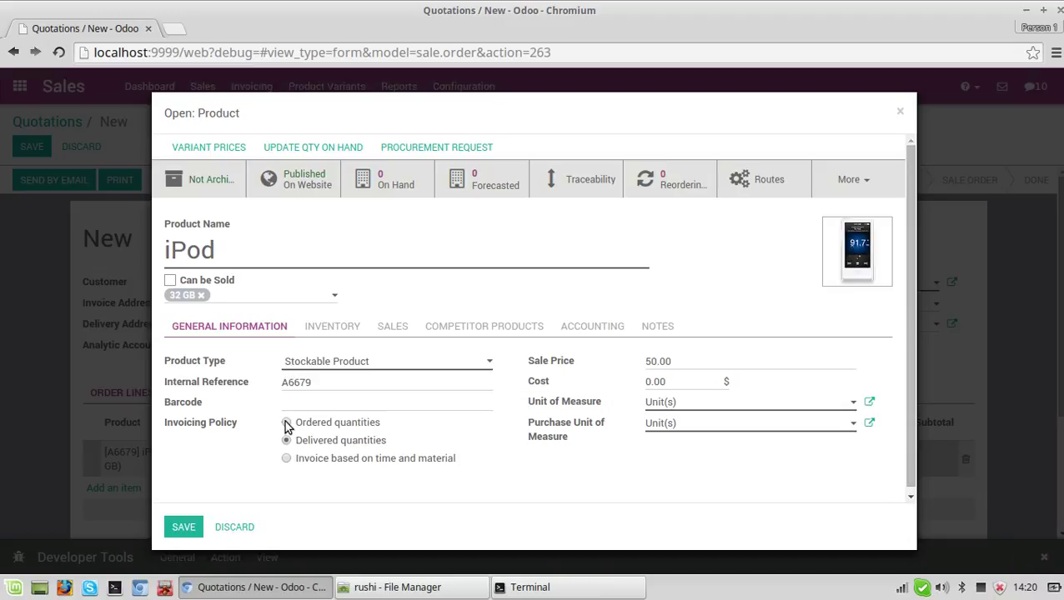
click(183, 526)
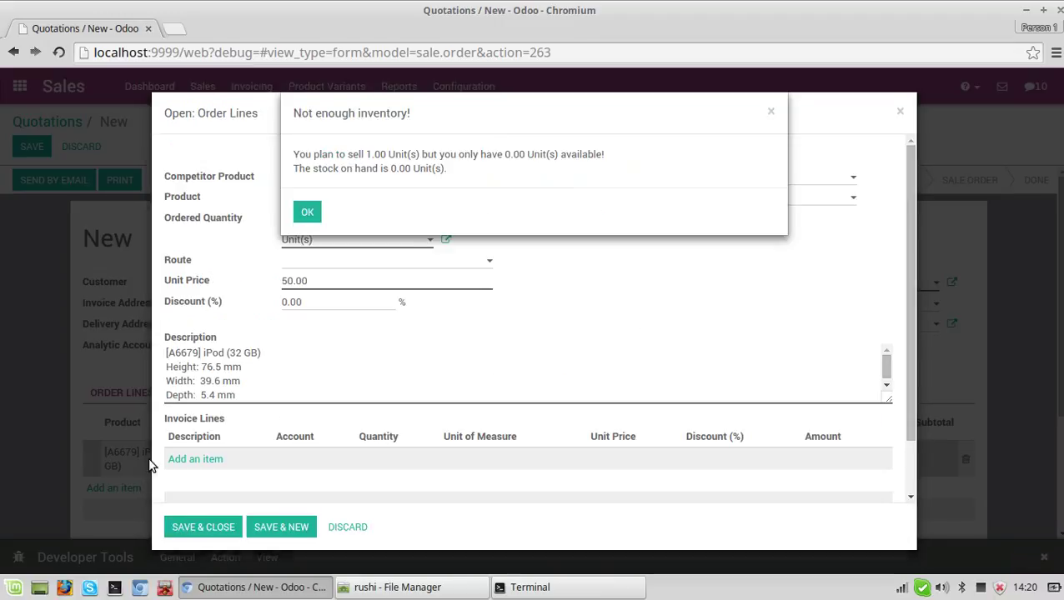
click(307, 211)
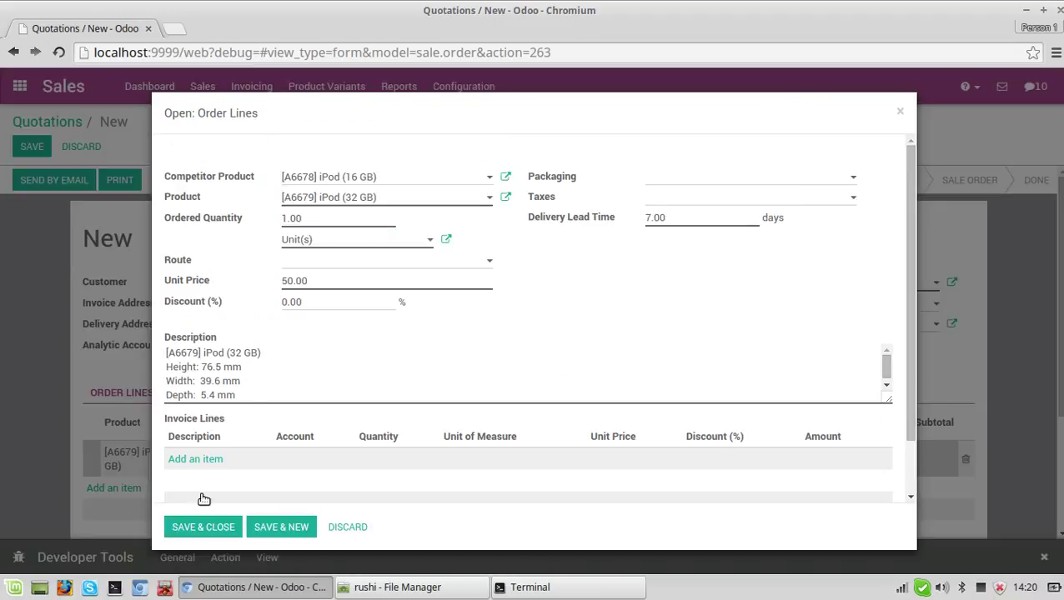
click(200, 527)
Step: Save the quotation and confirm it as a sale order
click(31, 146)
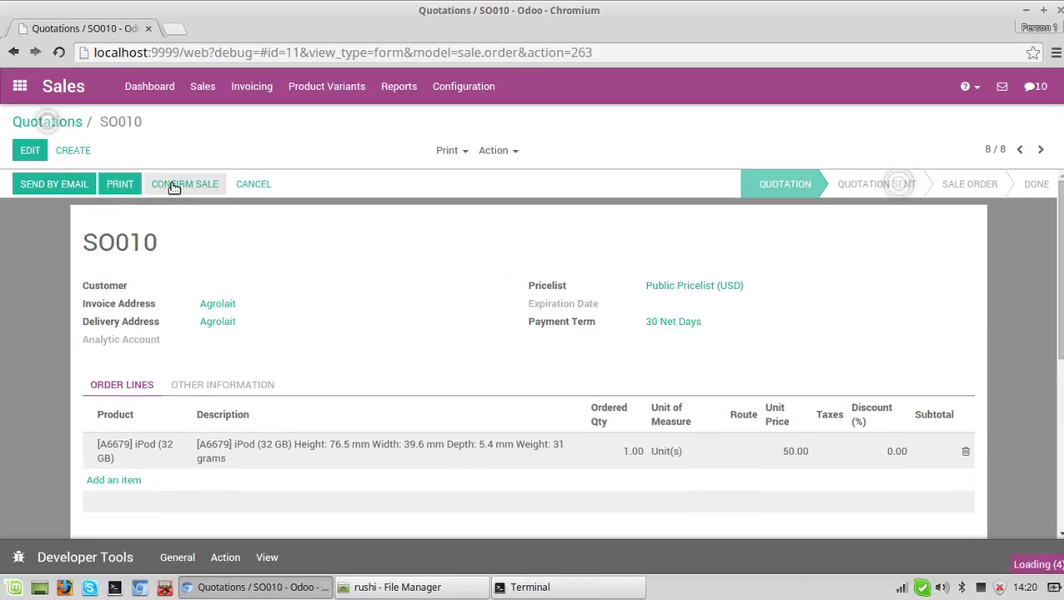
click(177, 186)
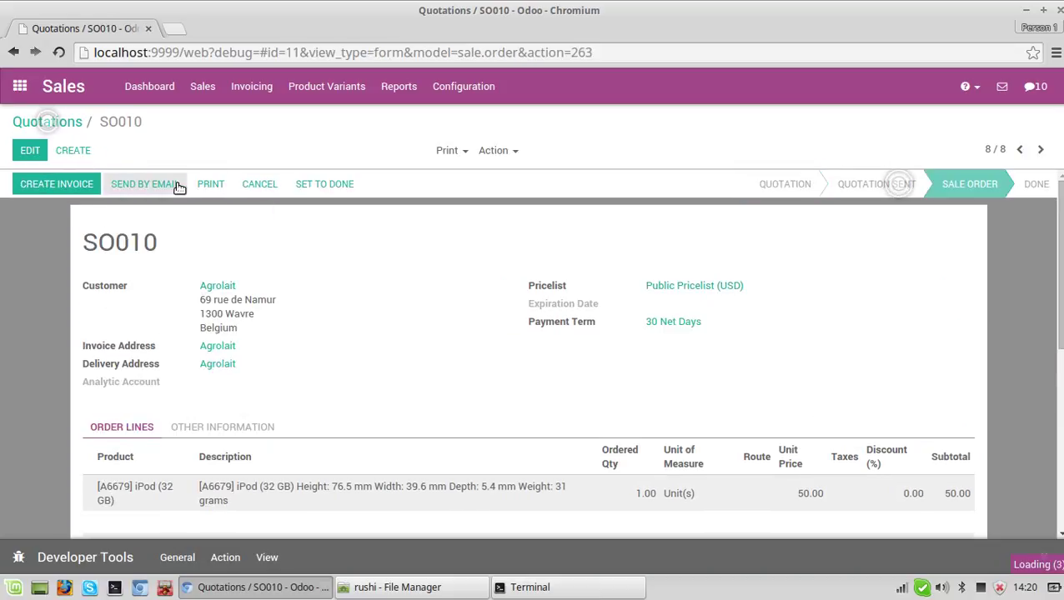
Step: Create the order's invoice from invoiceable lines with down payments deducted, and inspect its iPod line
click(98, 193)
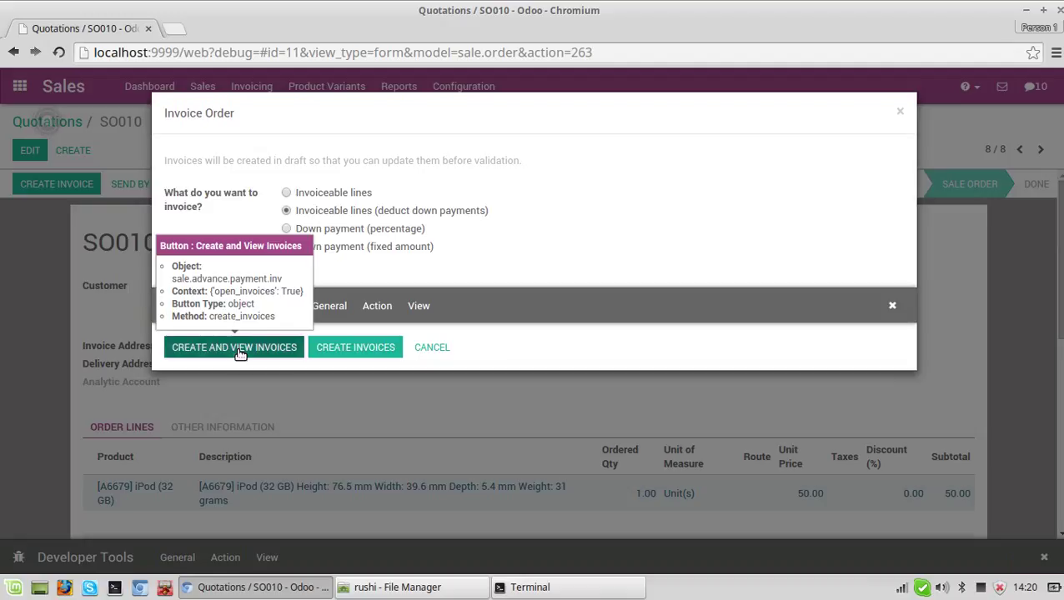
click(236, 350)
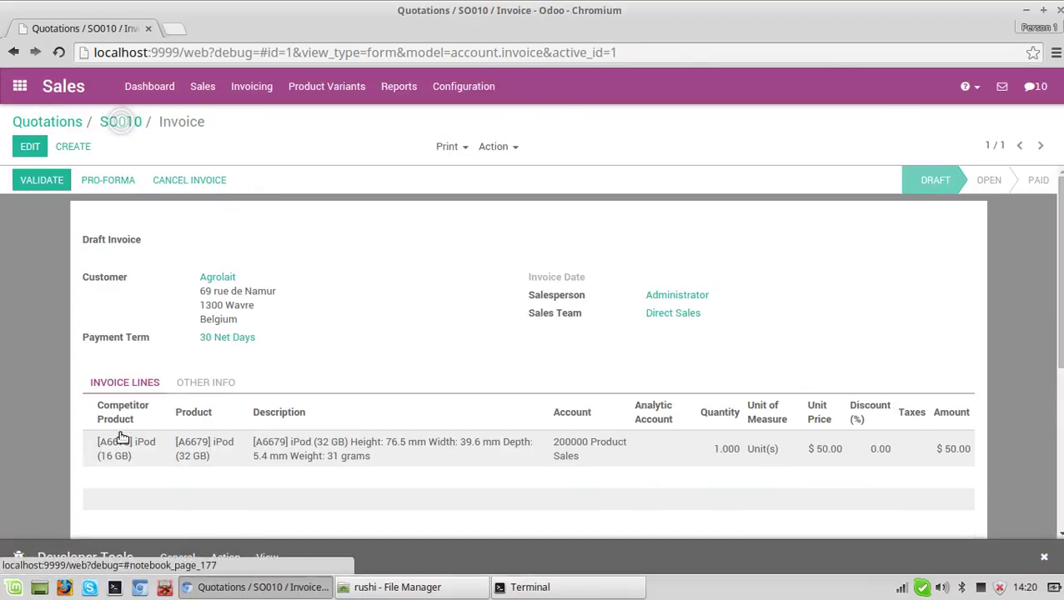
click(189, 454)
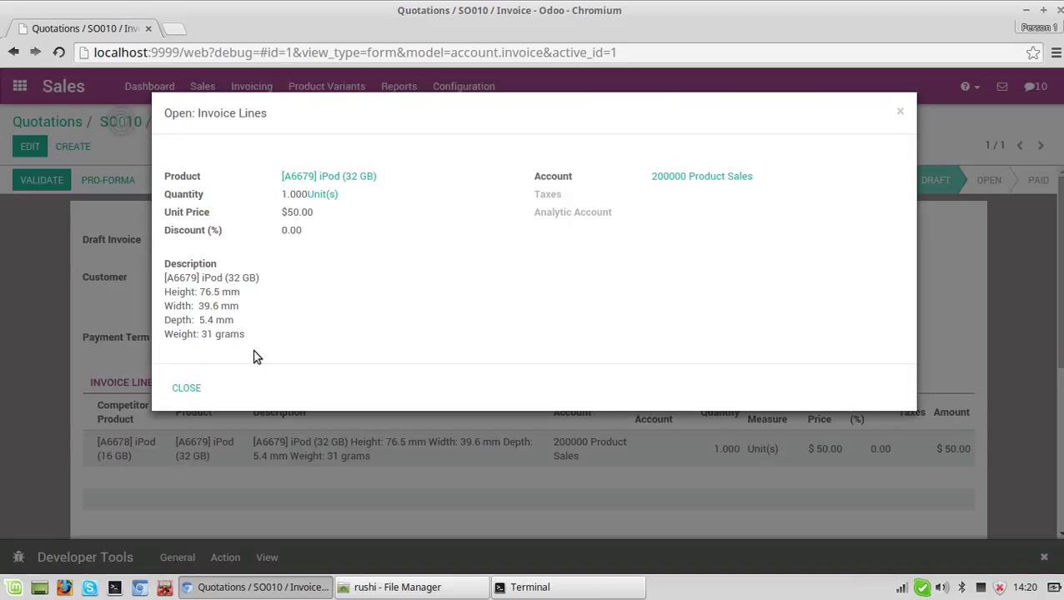
click(901, 112)
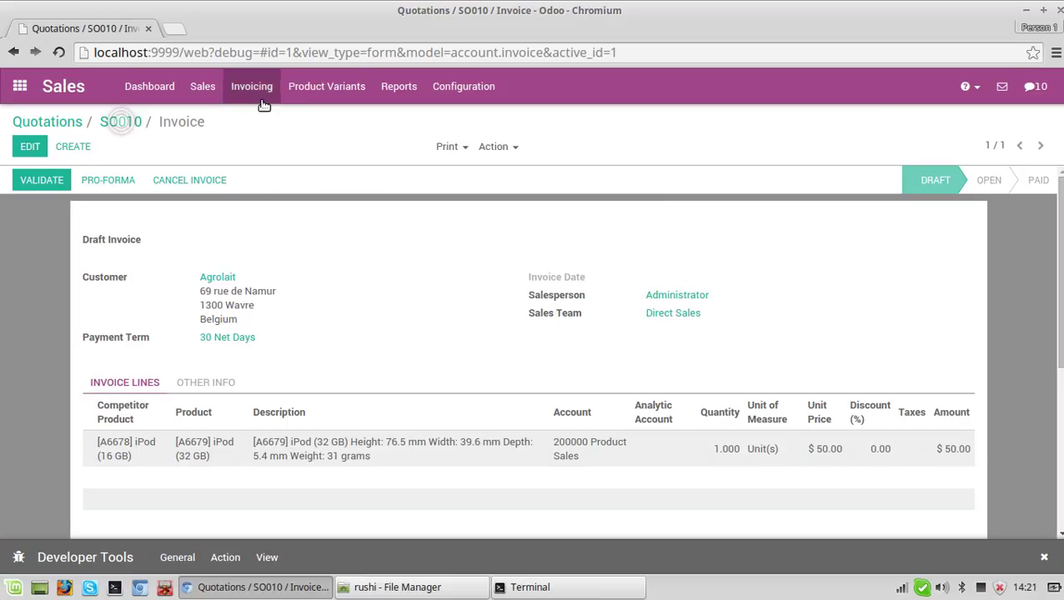
Step: Open the Odoo app overview in a new browser tab and go to the website's shop
right_click(23, 98)
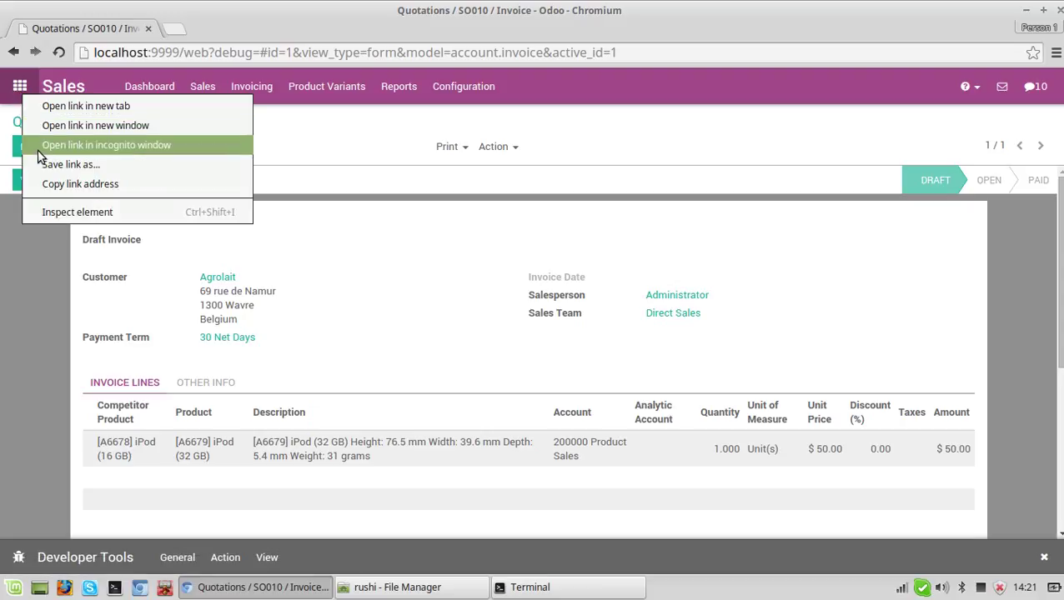
click(52, 107)
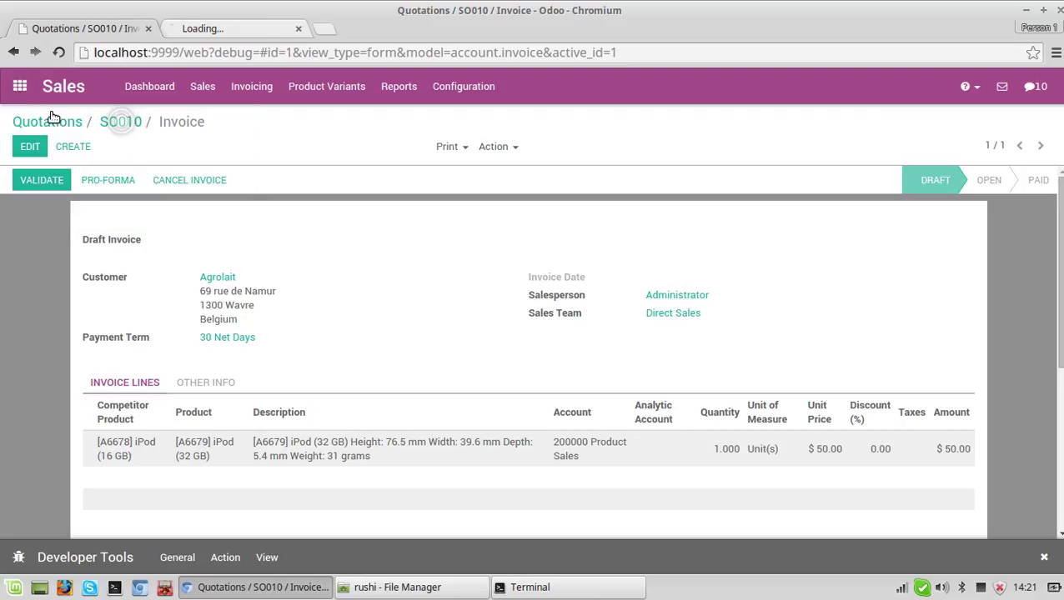
click(209, 30)
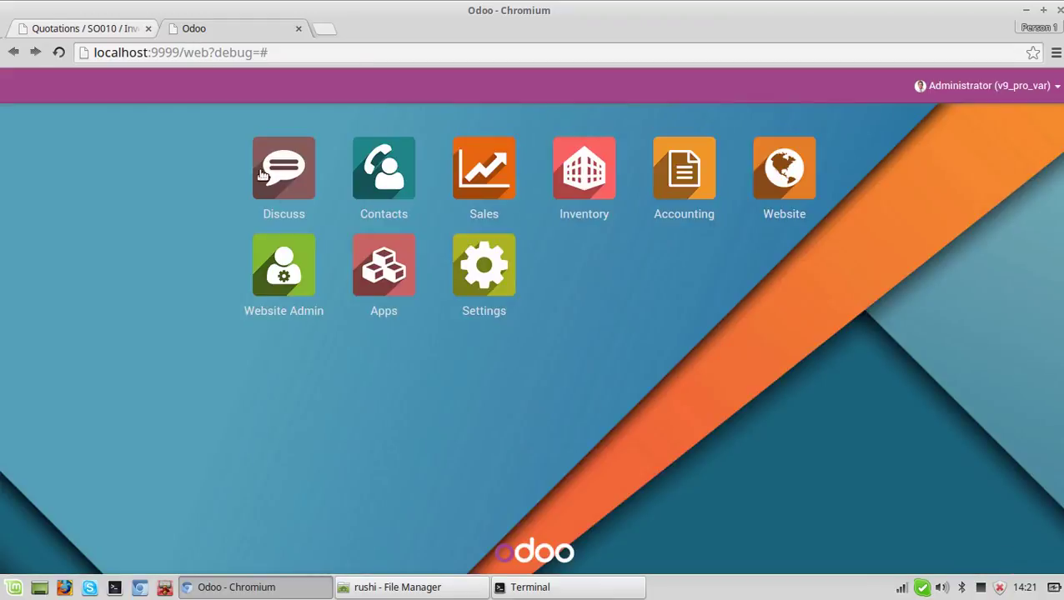
click(794, 173)
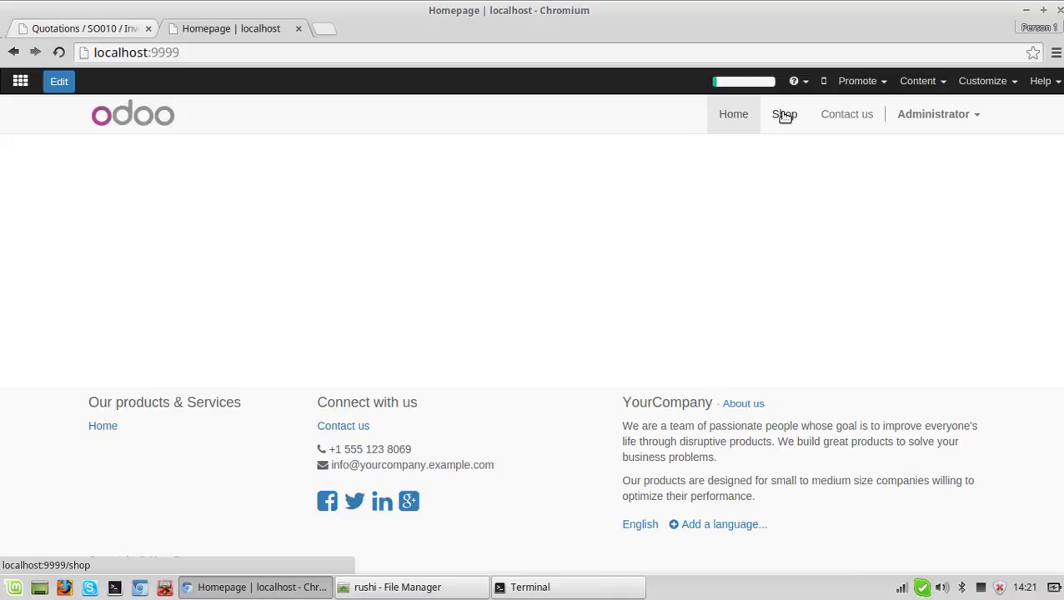
click(785, 117)
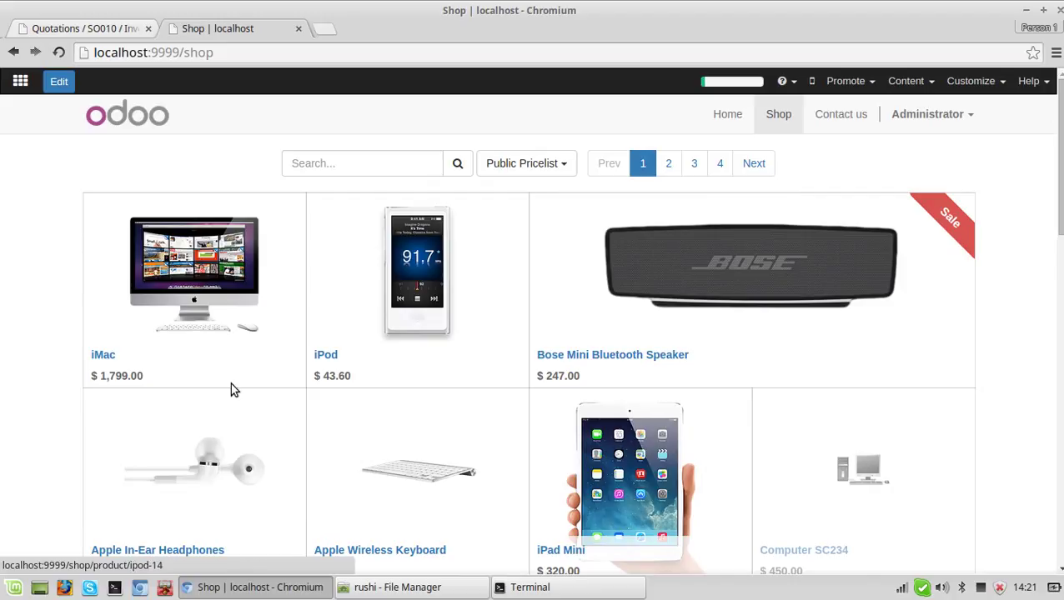
Step: Add one 32 GB iPod to the shopping cart from its shop page and proceed to checkout
click(326, 357)
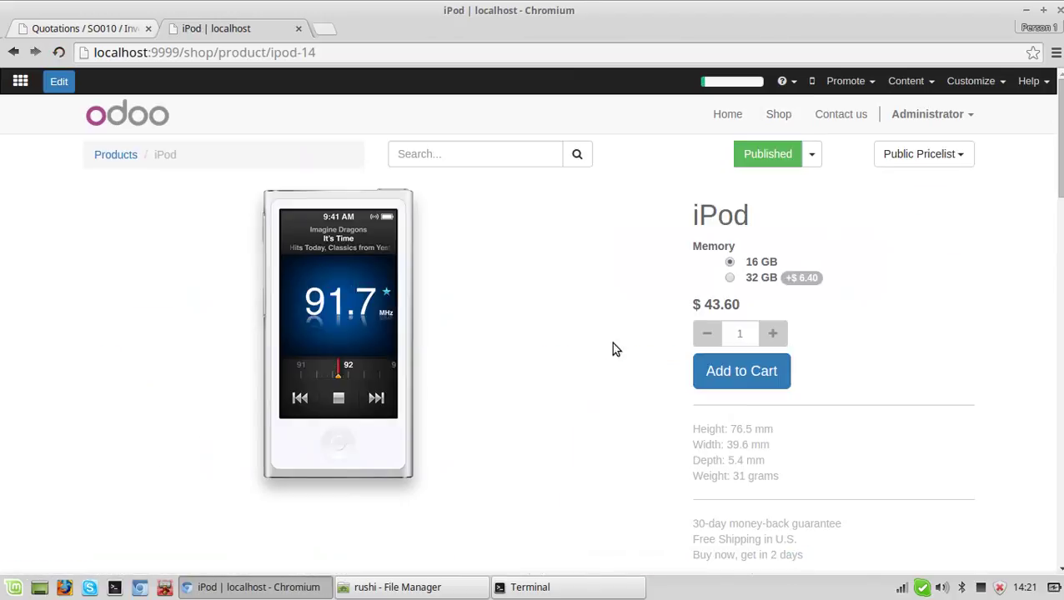
click(716, 371)
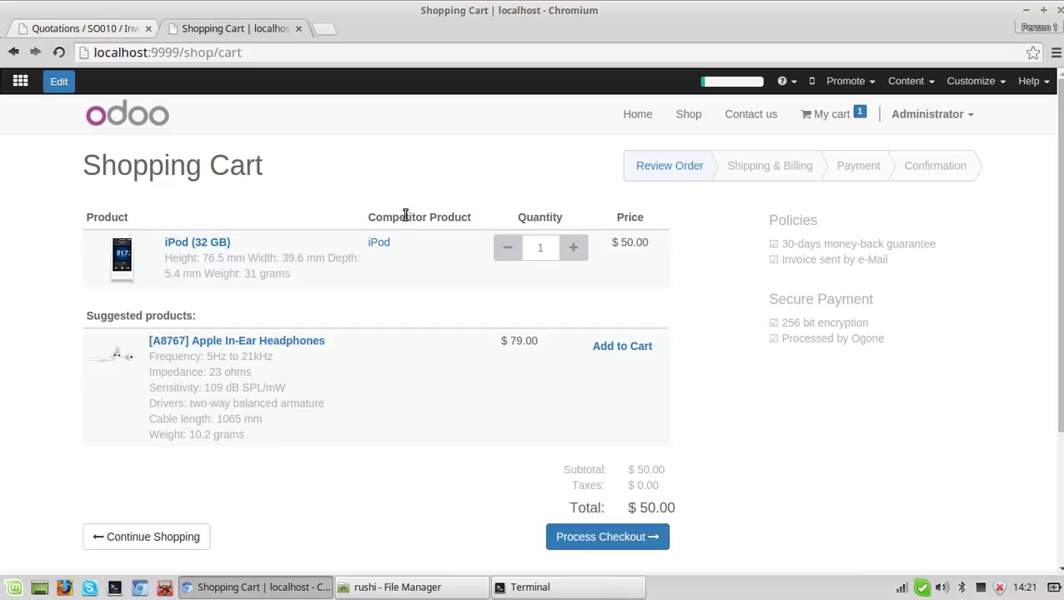
click(569, 540)
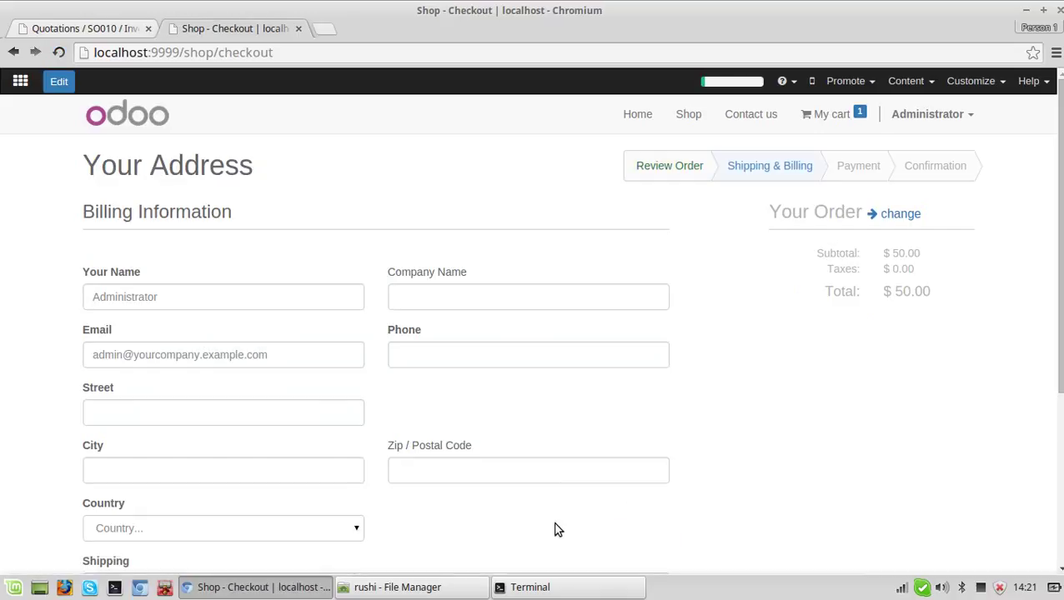
Step: Fill in the billing phone number, street, city and postal code for the checkout, and choose India as the country
click(416, 356)
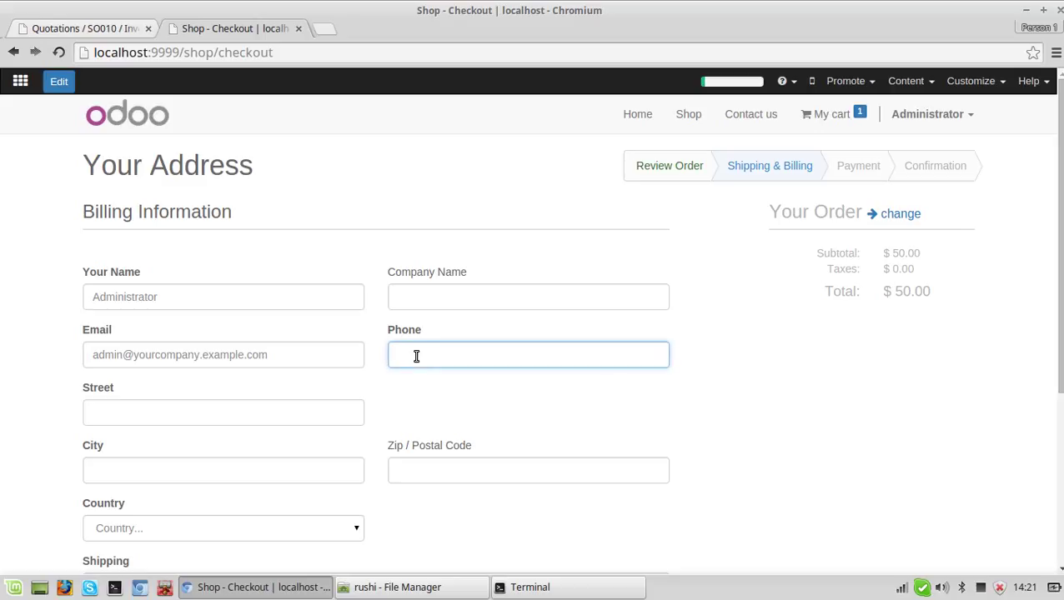
text(9898989898)
click(250, 404)
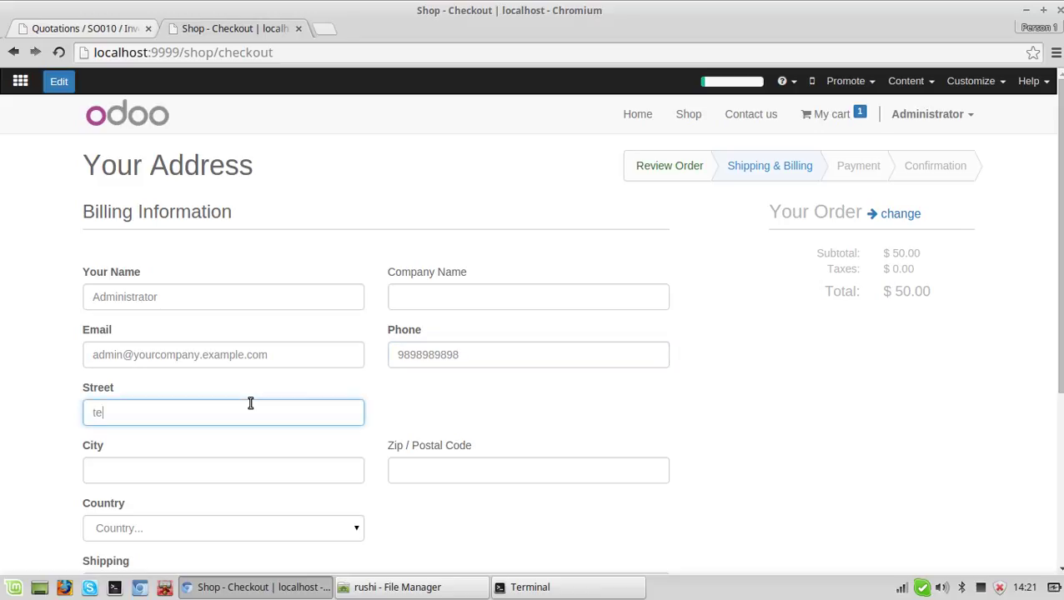
click(209, 469)
text(test)
click(475, 472)
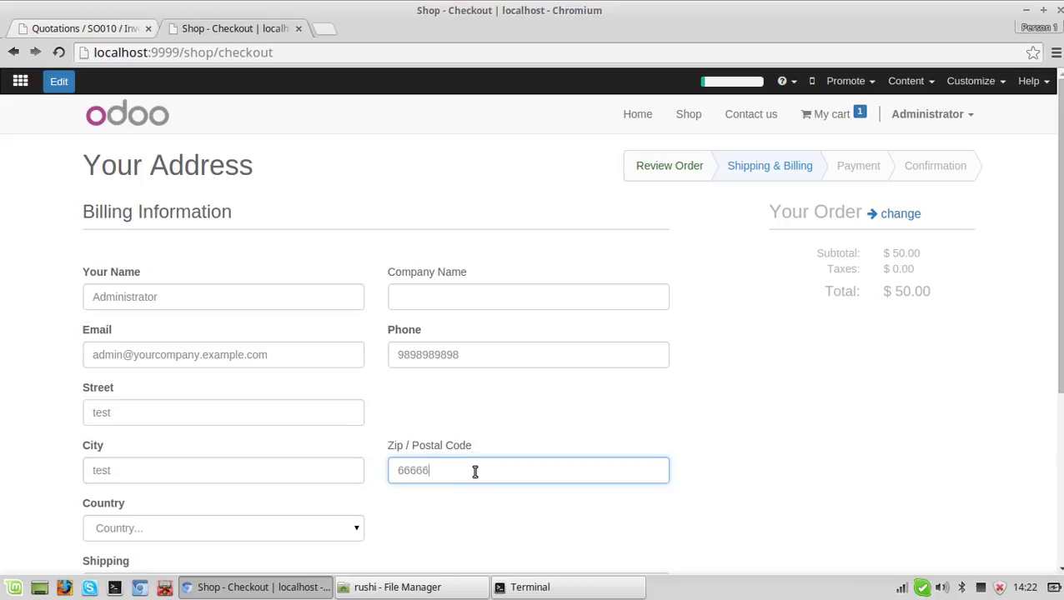
click(325, 530)
text(in)
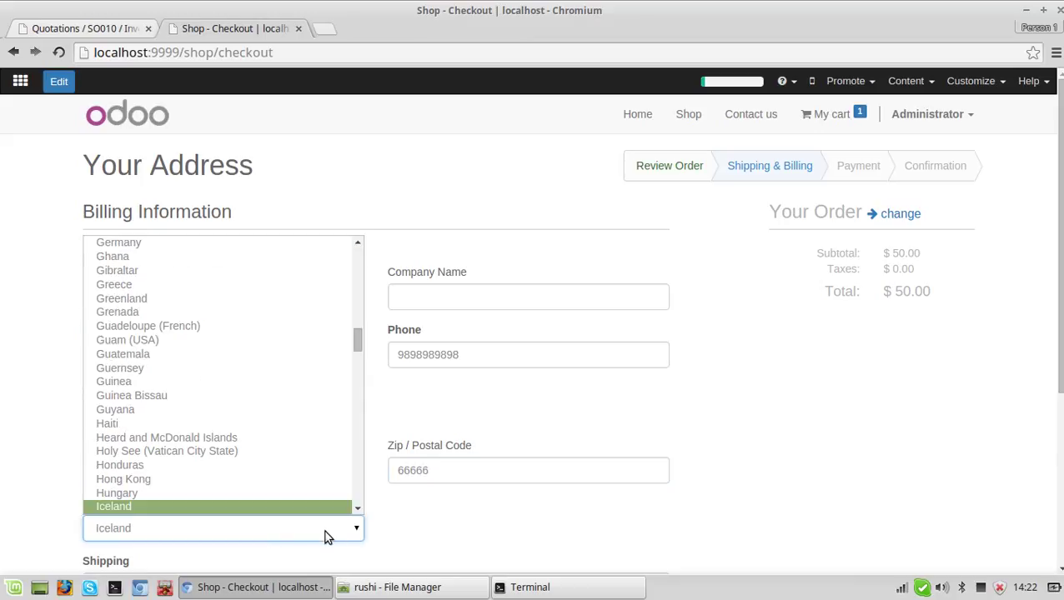
click(309, 509)
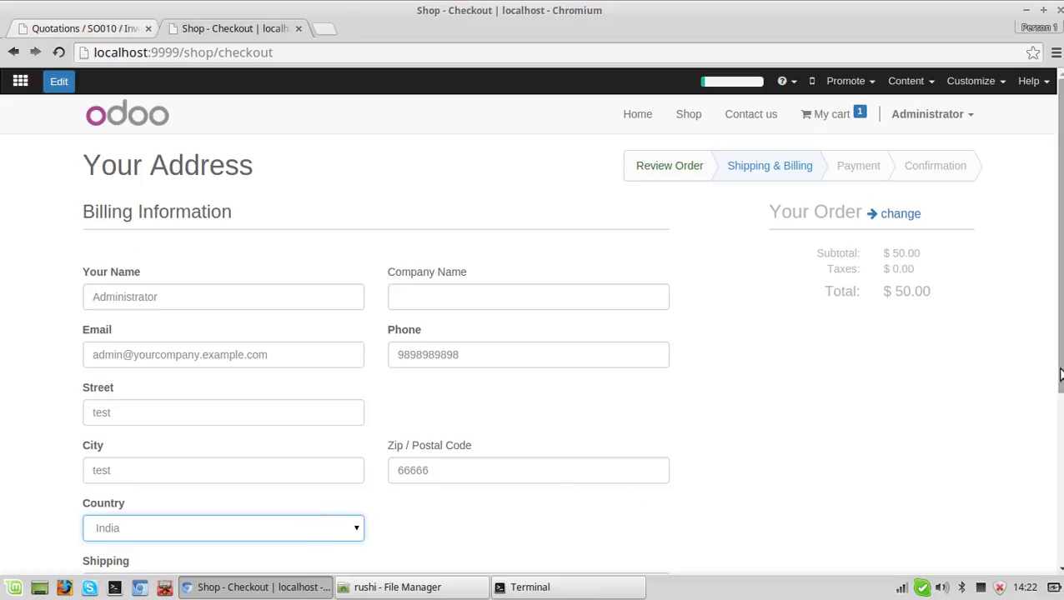
Step: Confirm the billing details with shipping to the same address, and pay for the order by Wire Transfer
scroll(1059, 375, down, 3)
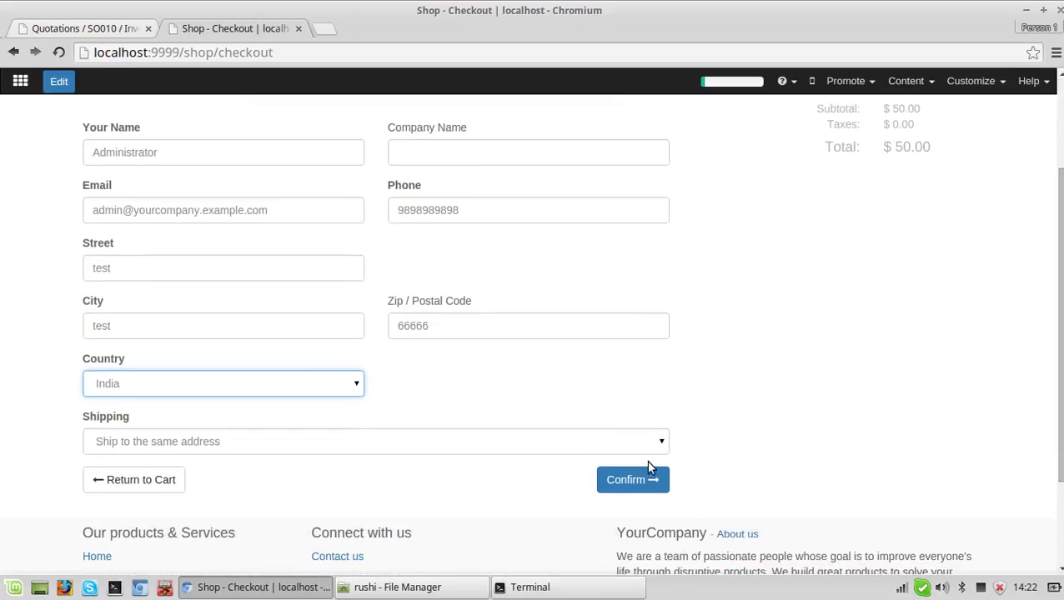
click(641, 480)
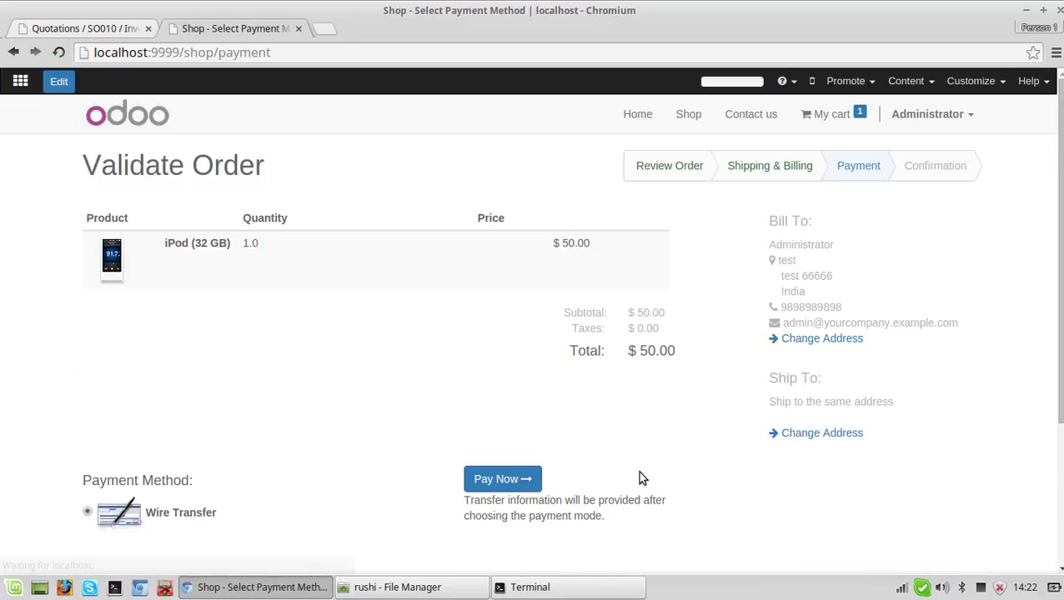
click(490, 483)
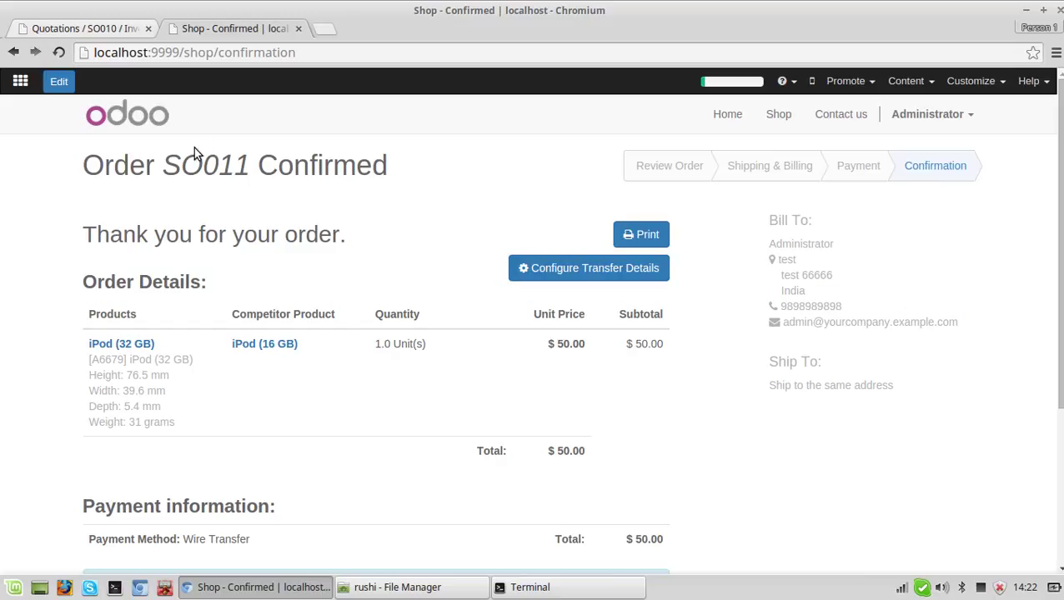
Step: Return to the Sales back end, open the new website order from the quotations list and examine its iPod line
click(90, 30)
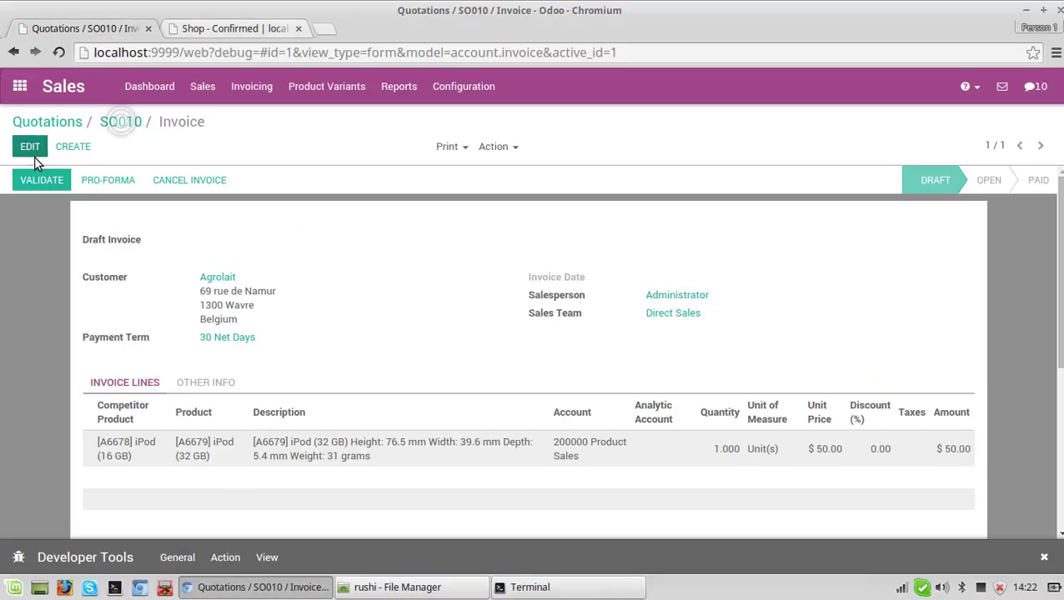
click(58, 123)
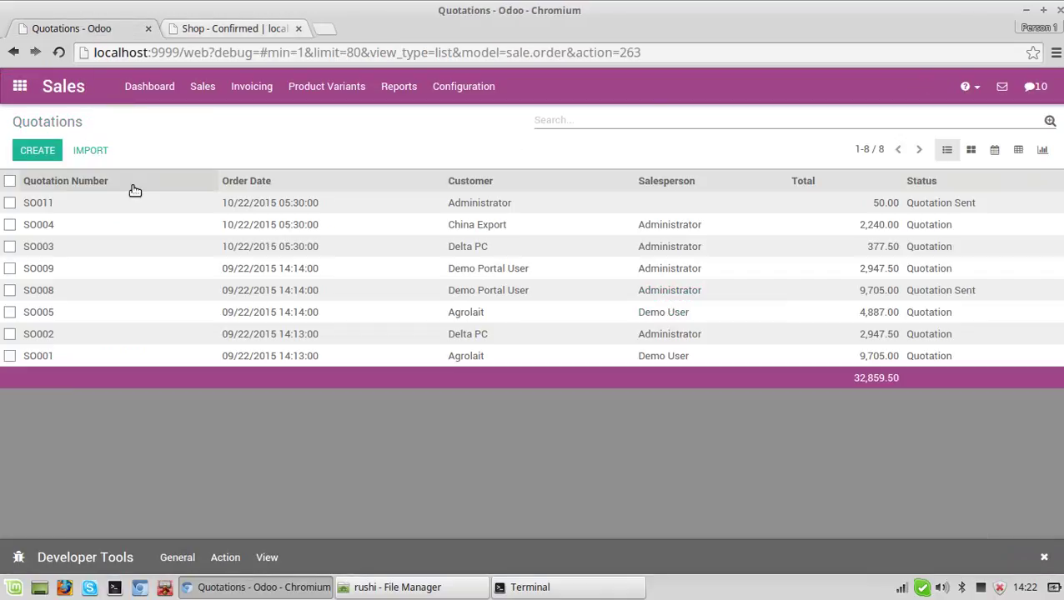
click(178, 213)
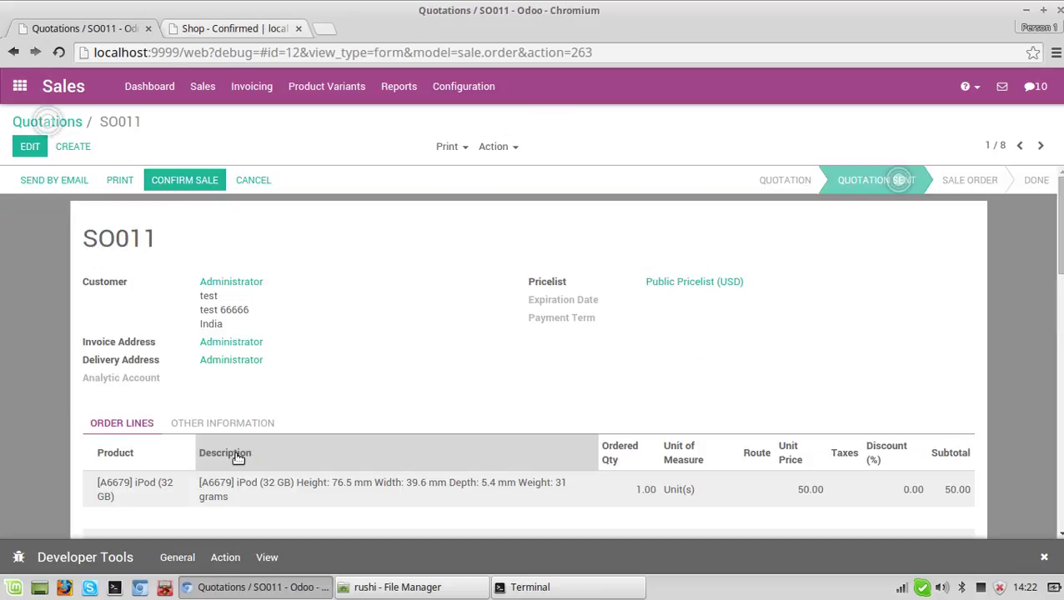
mouse_move(178, 474)
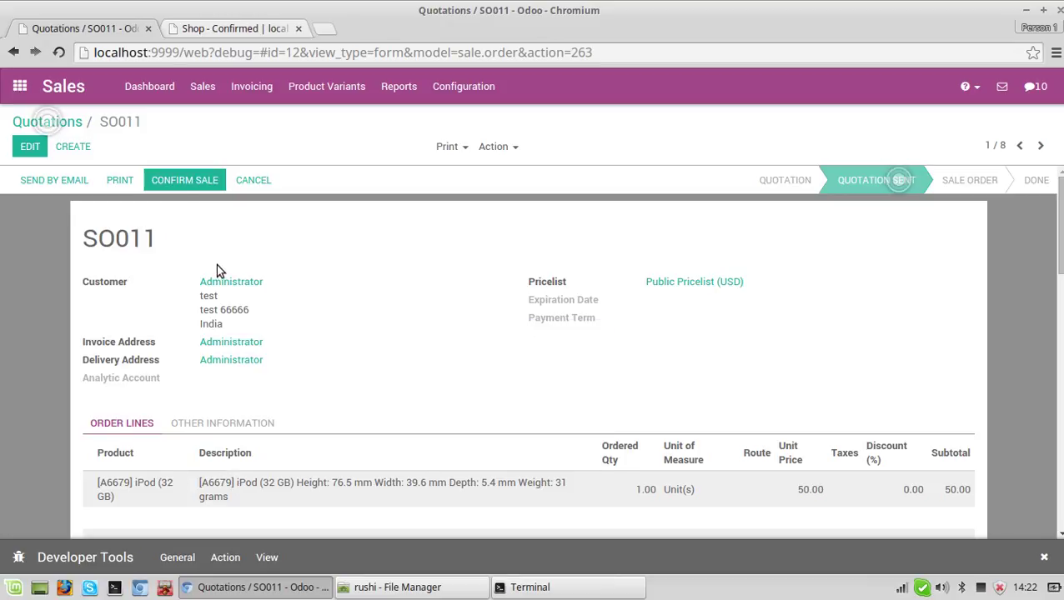
Step: Confirm the website quotation as a sale order, create its invoice and inspect the competitor product on the invoice line
click(178, 183)
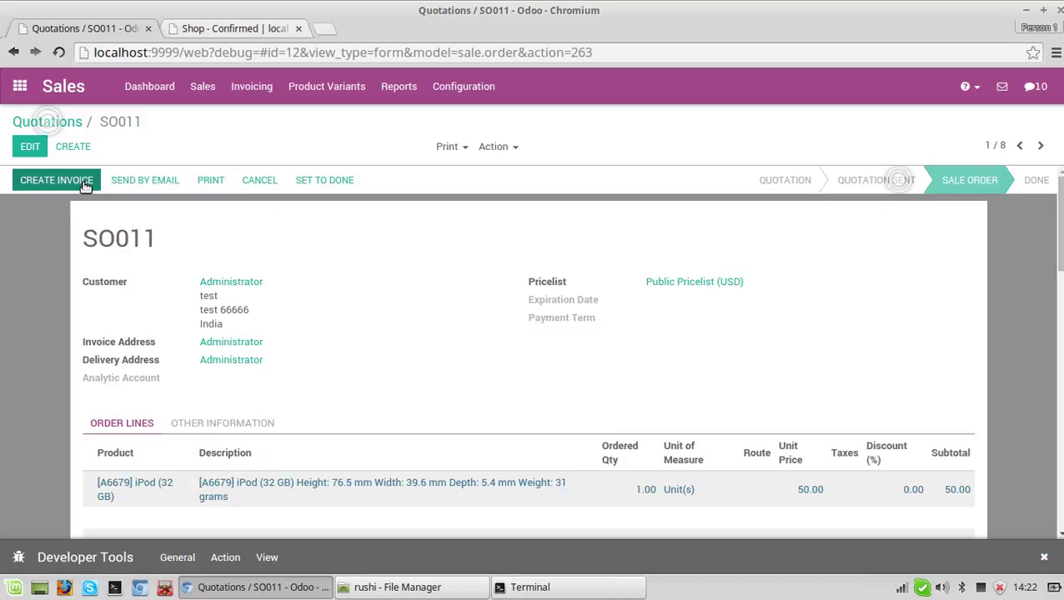
click(80, 180)
click(236, 344)
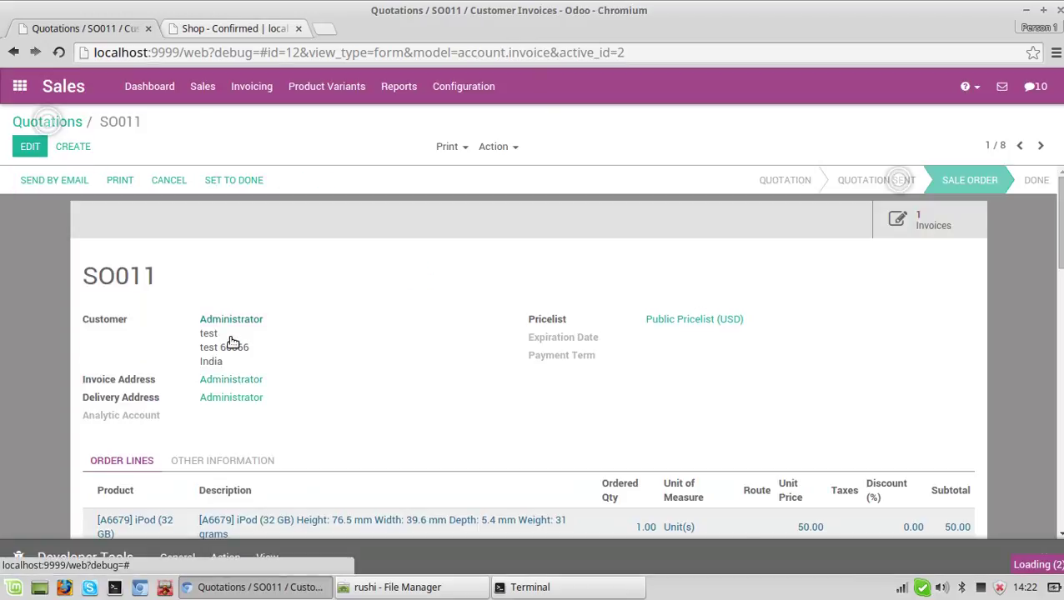
mouse_move(137, 454)
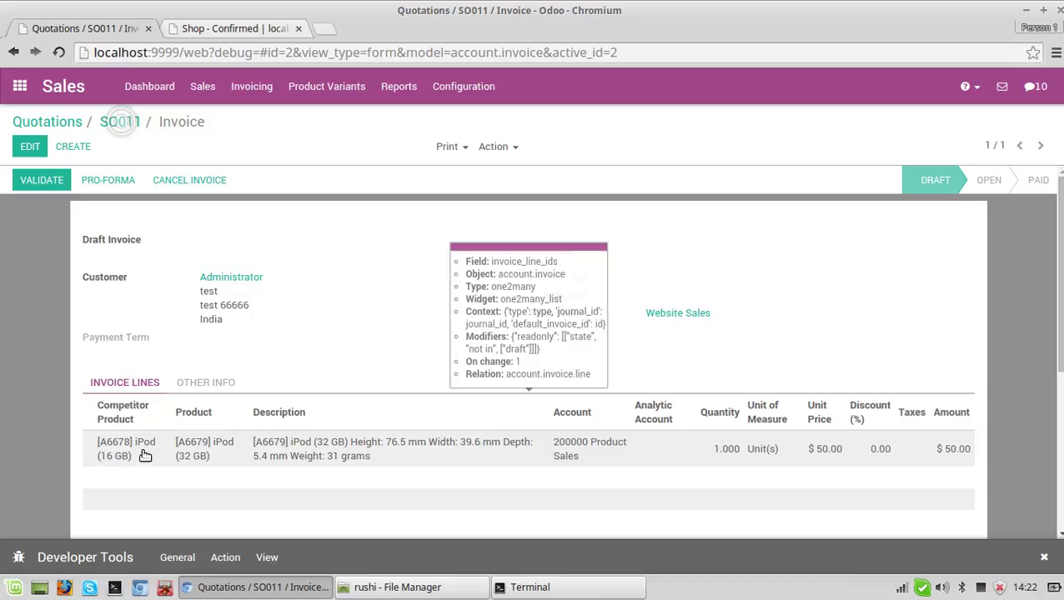